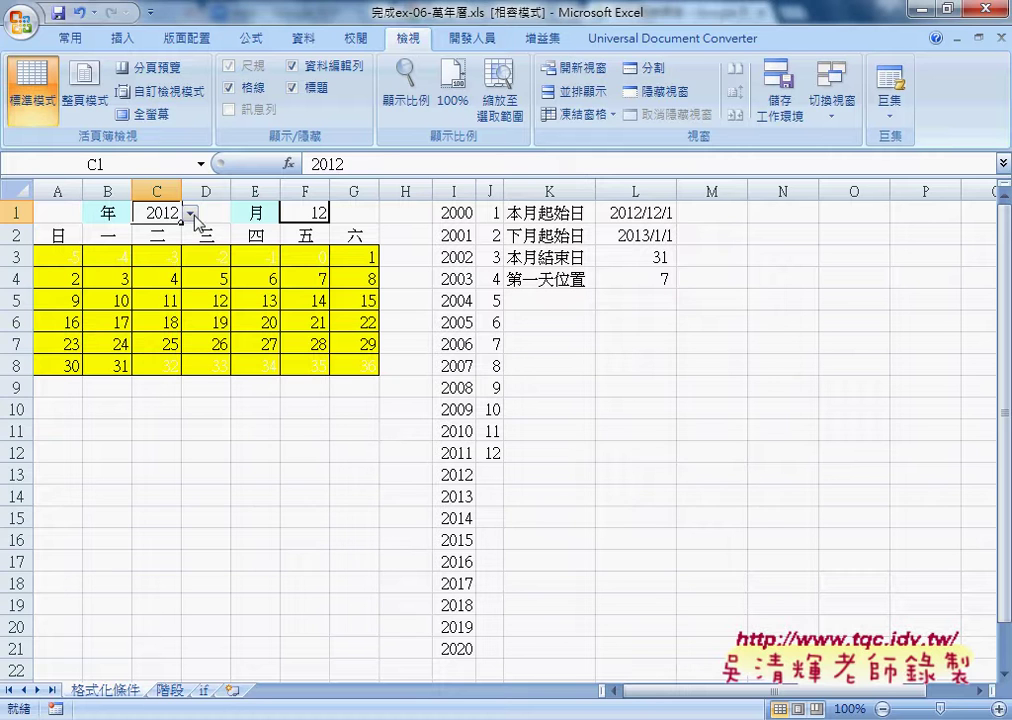
Step: Try years 2014 and 2017 in C1's year dropdown, then settle on 2015
click(190, 213)
mouse_move(190, 290)
mouse_down()
mouse_move(190, 244)
mouse_move(188, 276)
mouse_up()
click(160, 299)
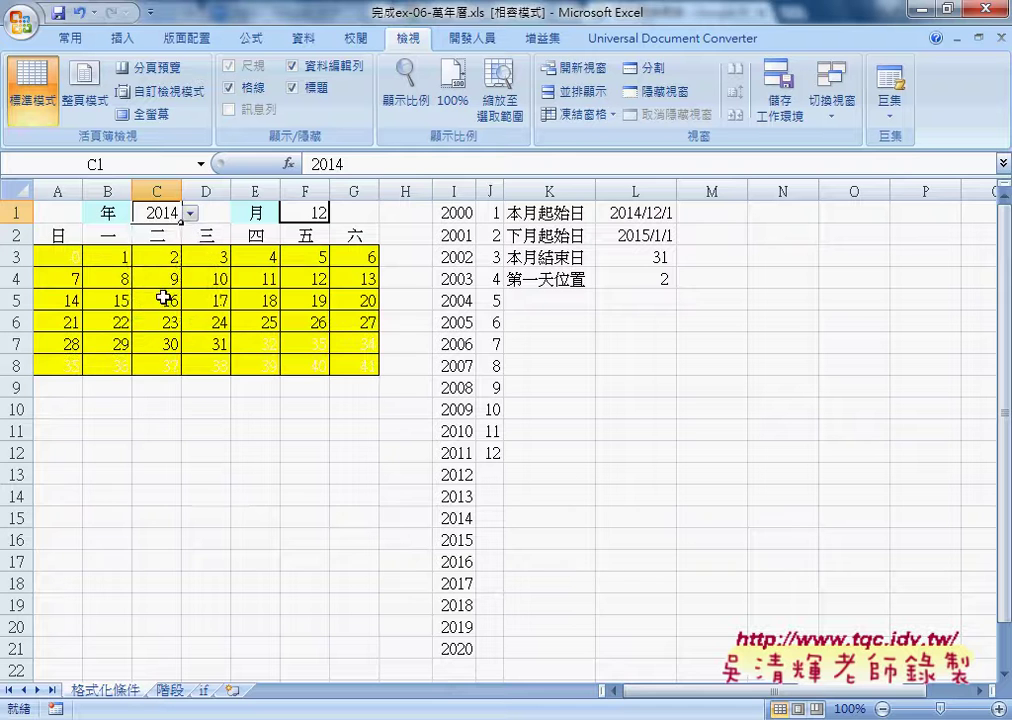
click(190, 213)
click(169, 281)
click(190, 213)
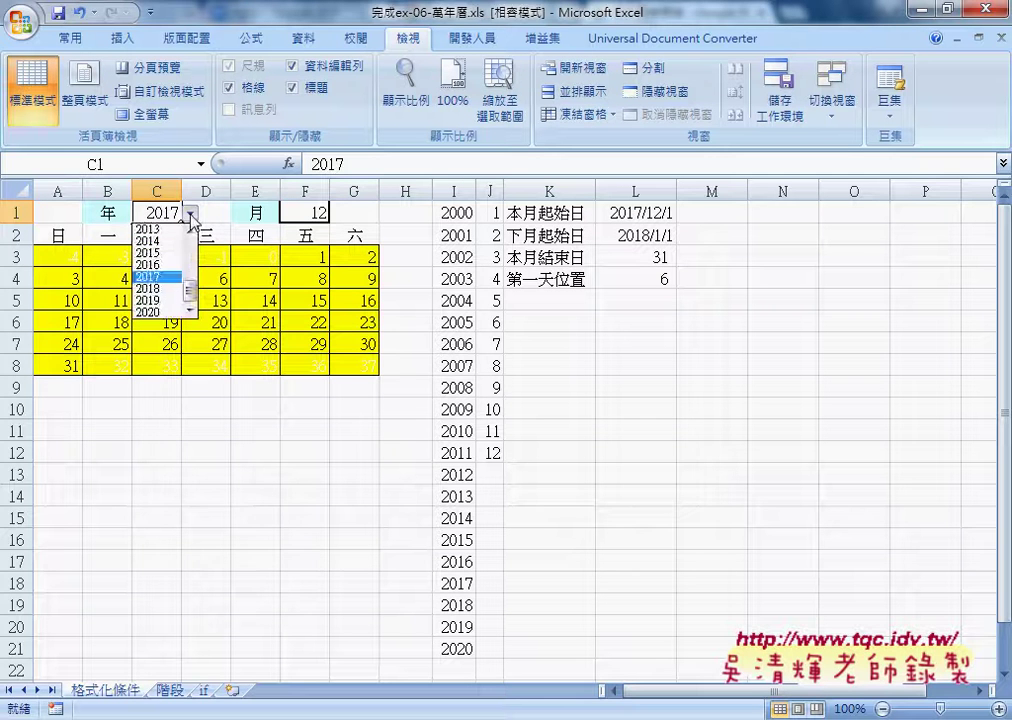
click(160, 253)
Step: Set F1's month to 12 and inspect the formula in cell C3
click(288, 218)
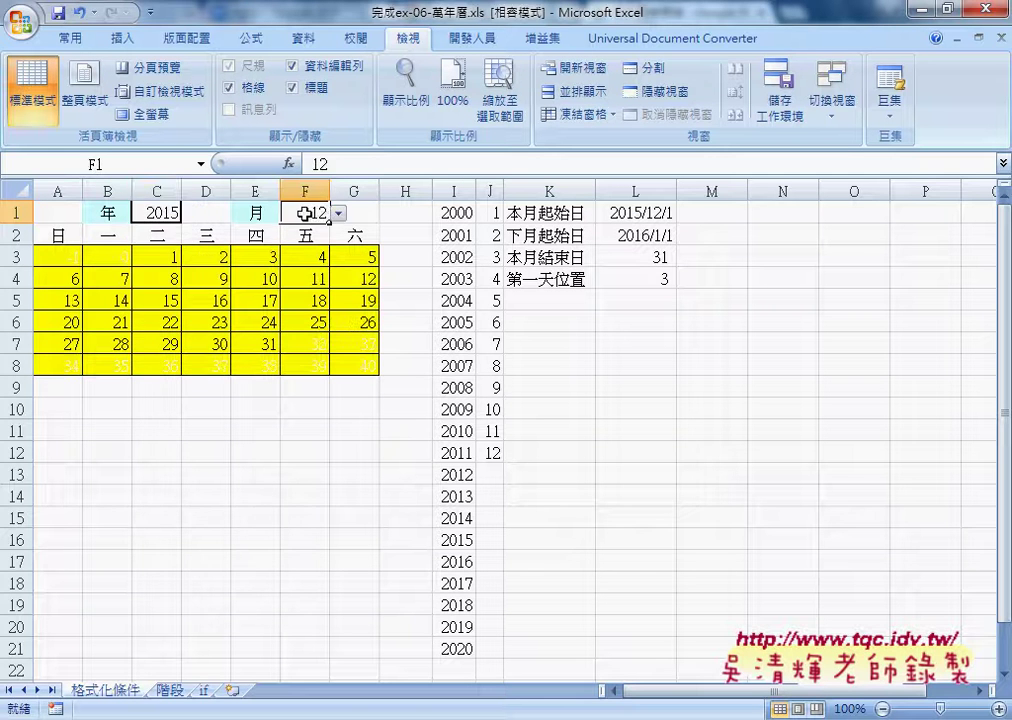
click(340, 213)
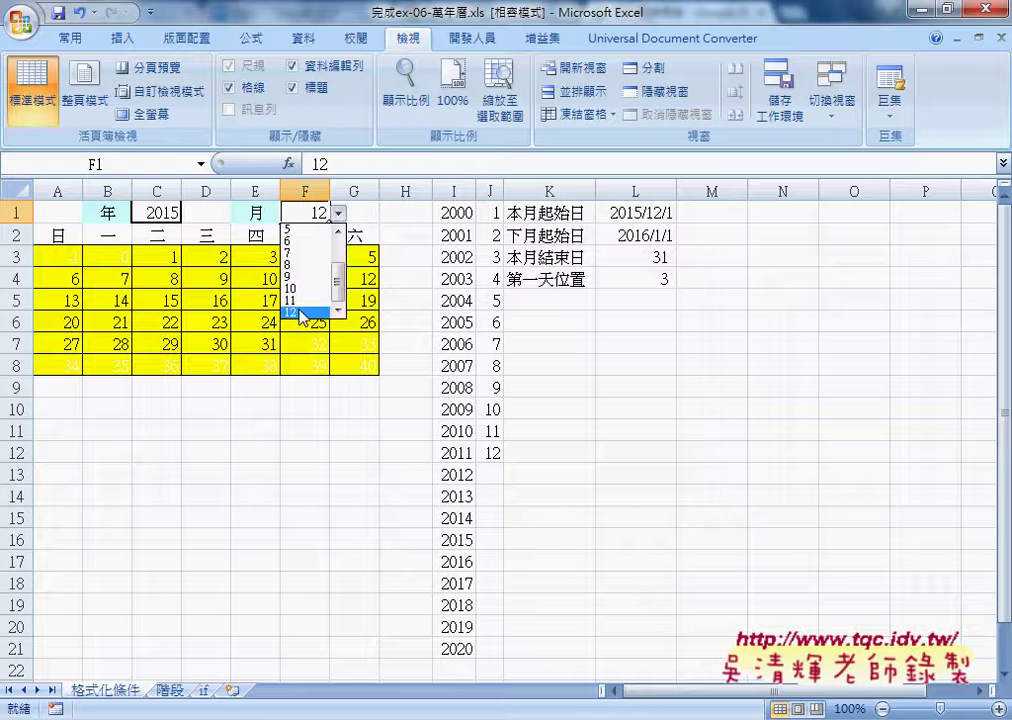
click(301, 313)
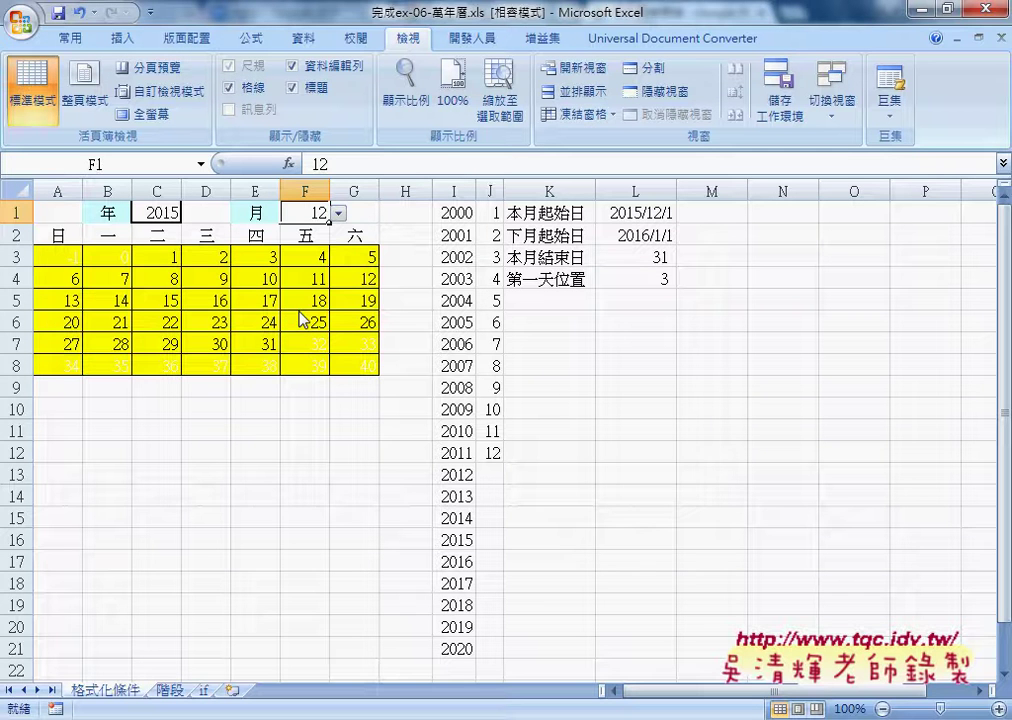
click(151, 257)
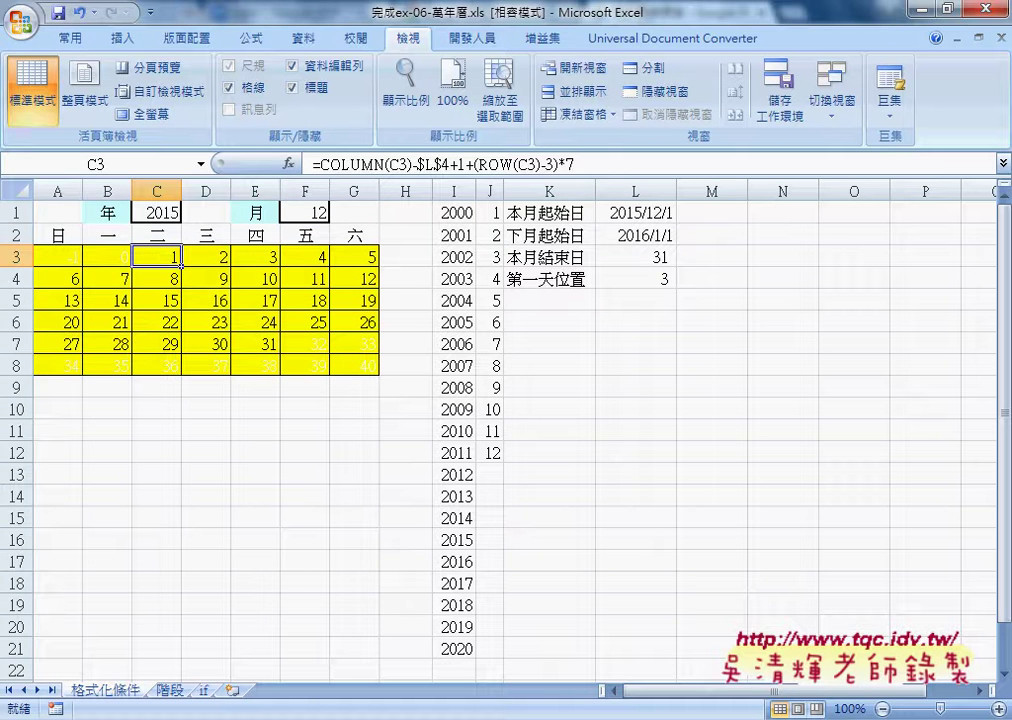
Step: Change the month in F1 to 11 and compare against the Windows taskbar calendar
click(960, 718)
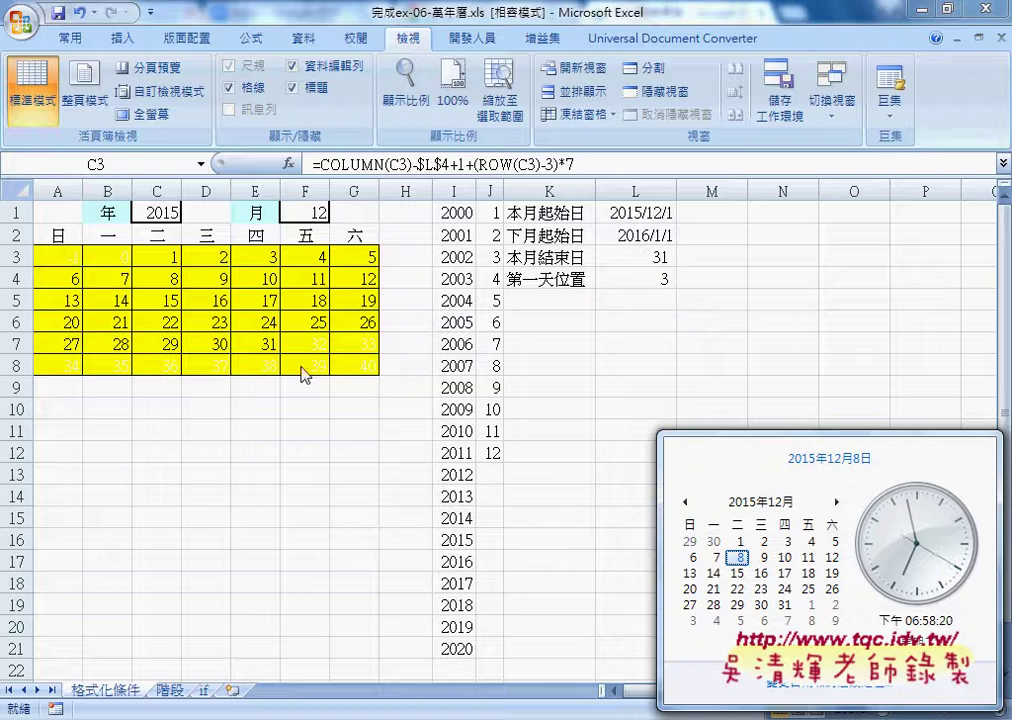
click(308, 210)
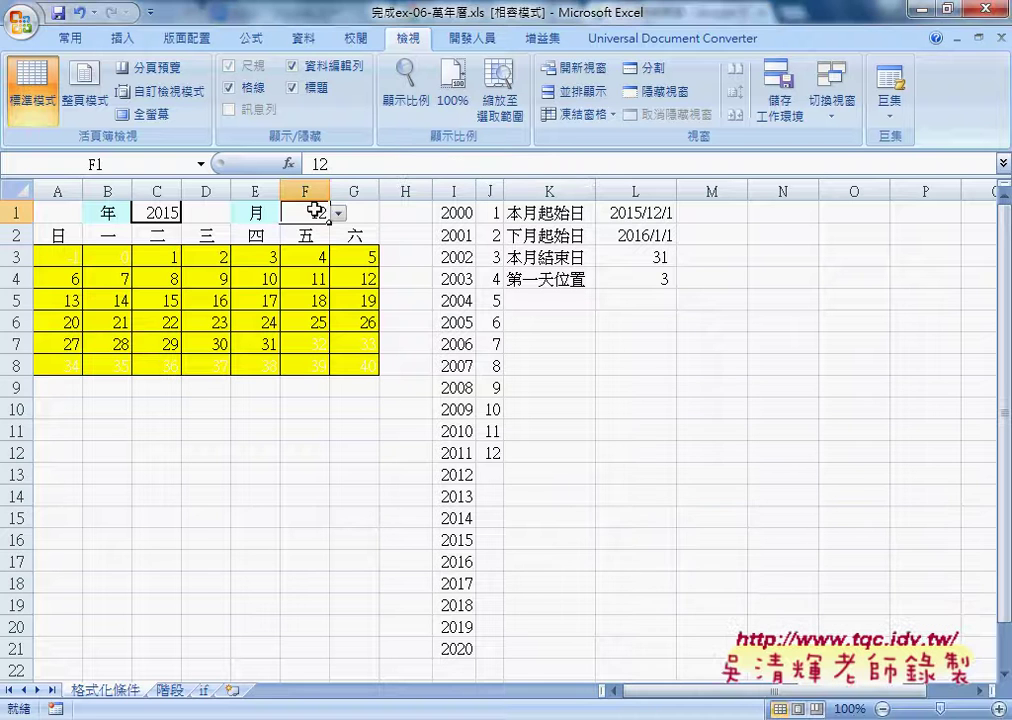
click(340, 215)
click(318, 299)
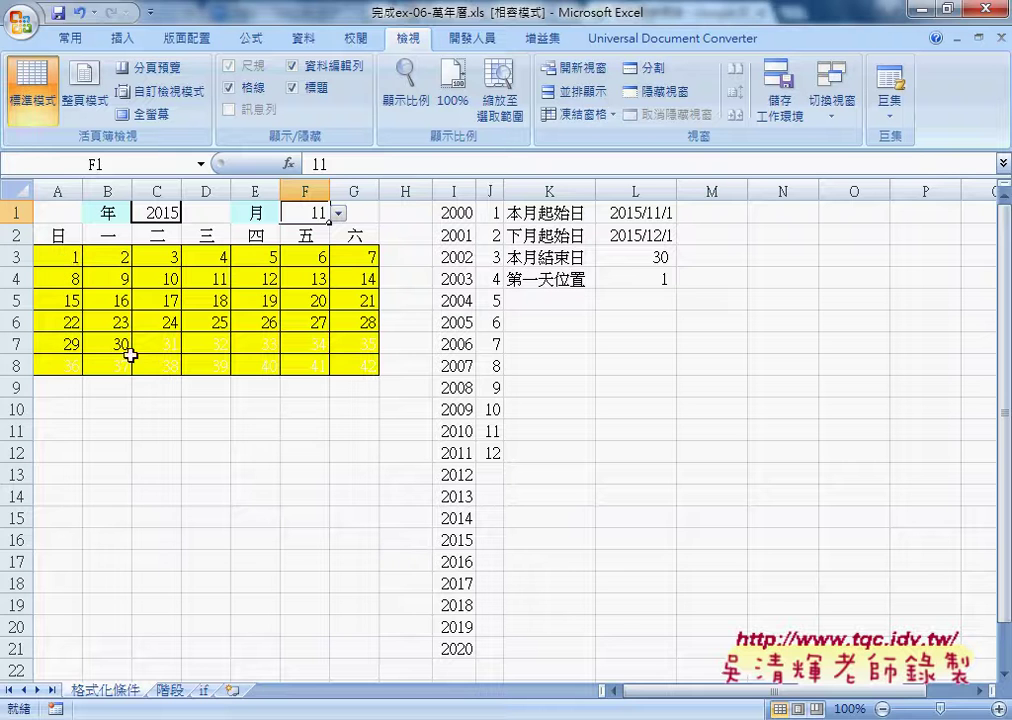
click(960, 718)
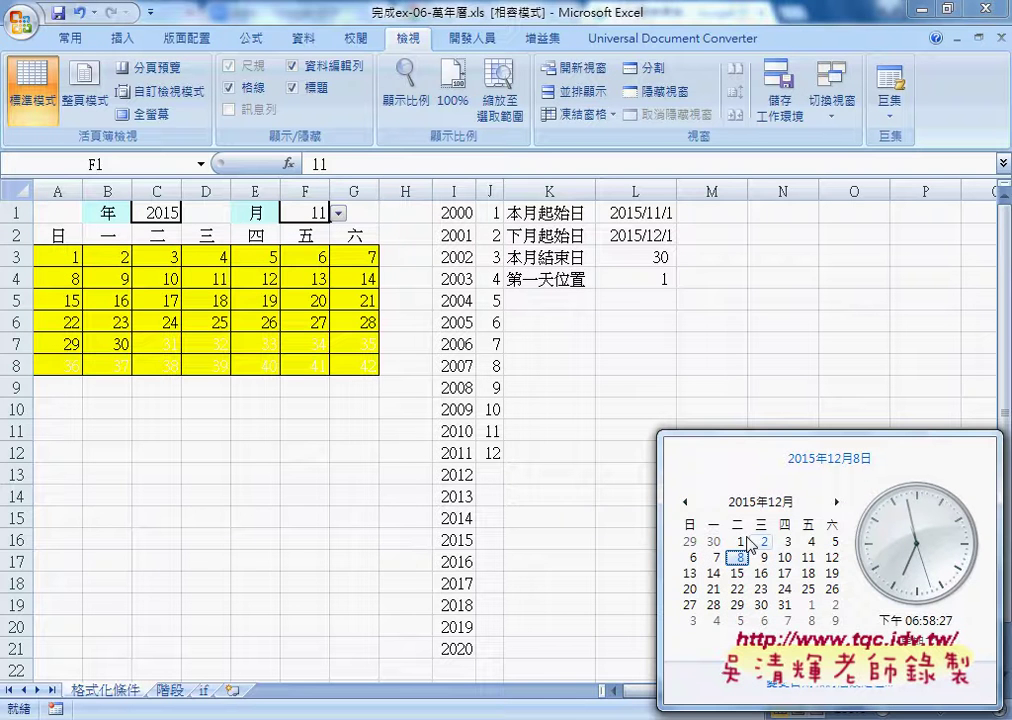
click(686, 503)
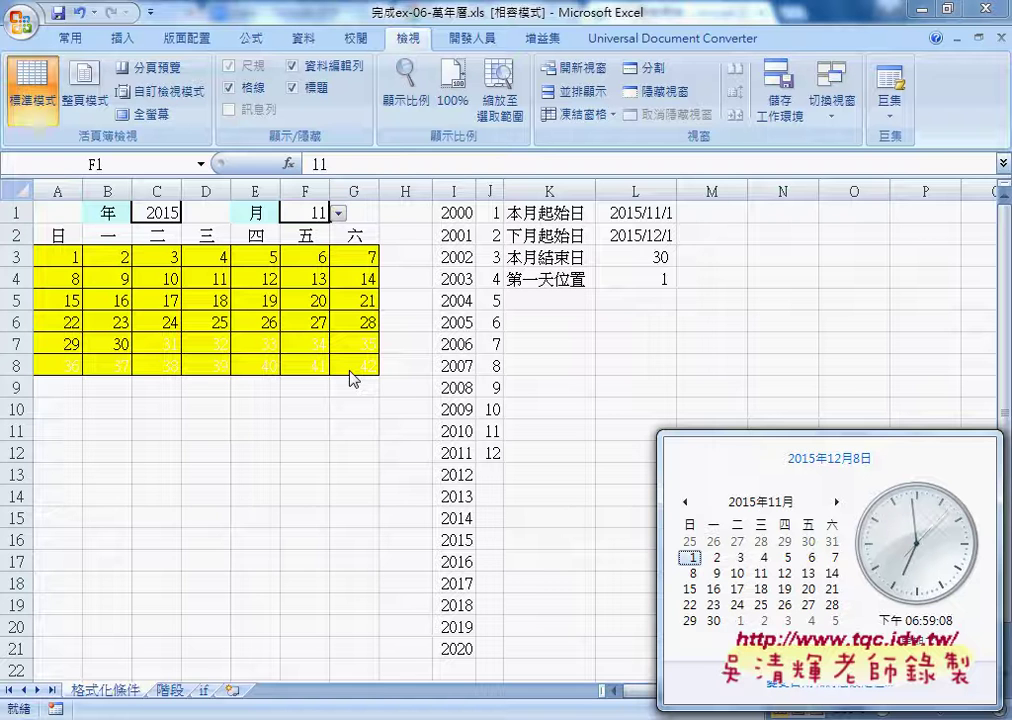
click(836, 503)
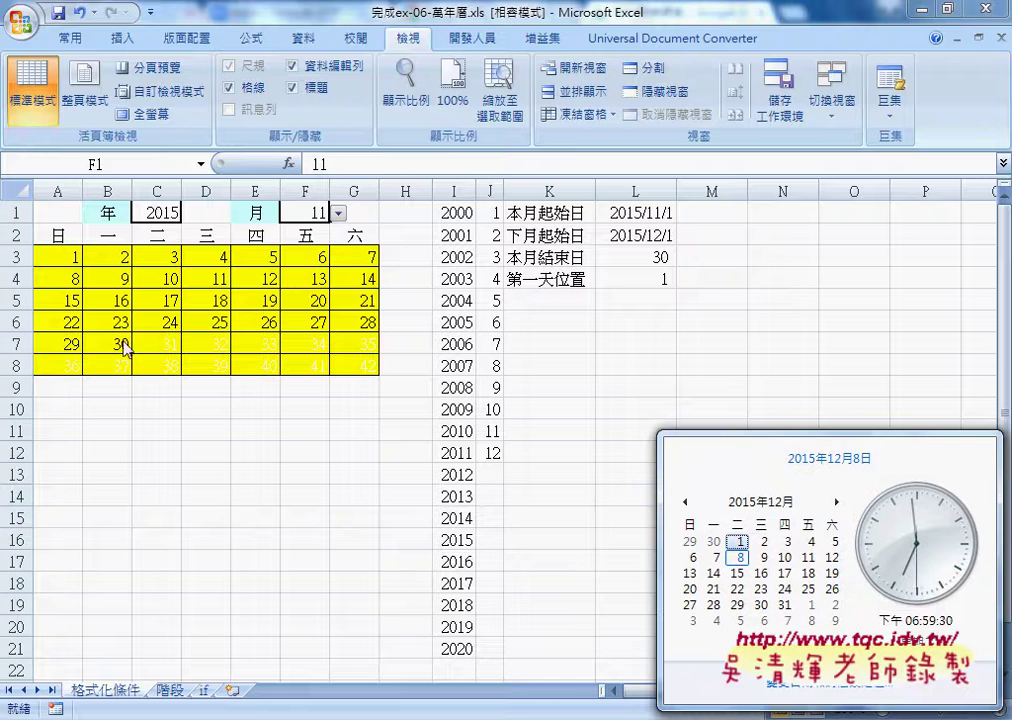
click(251, 357)
Step: Clear A3:G8, insert =COLUMN() from Lookup & Reference into A3, and fill it across the grid
mouse_move(60, 257)
mouse_down()
mouse_move(250, 346)
mouse_move(357, 361)
mouse_up()
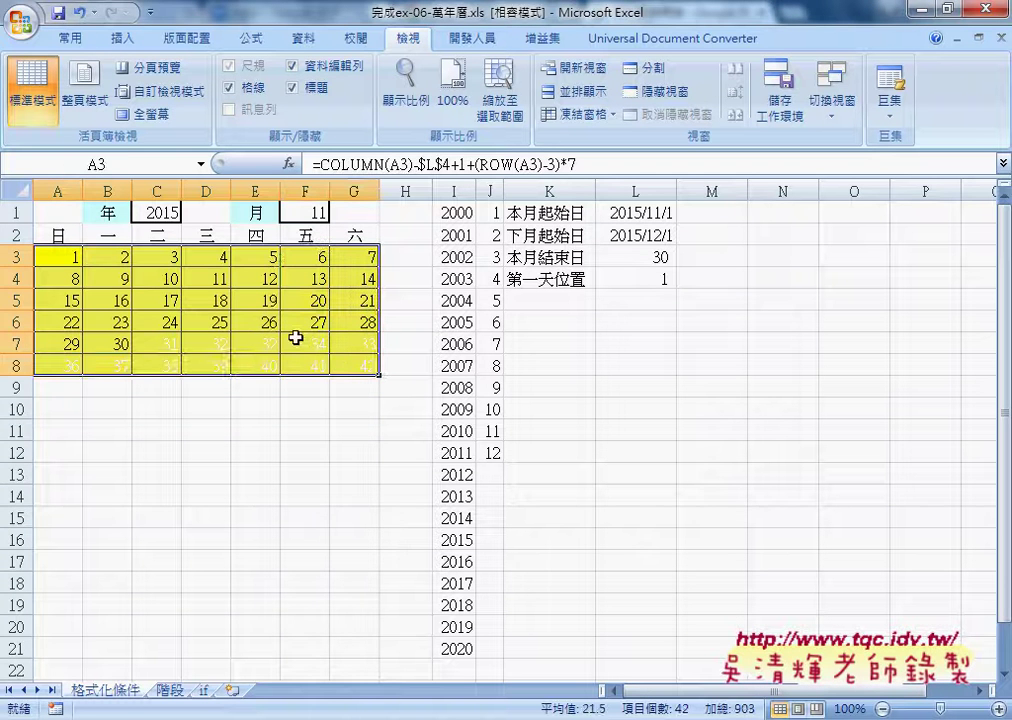
key(Delete)
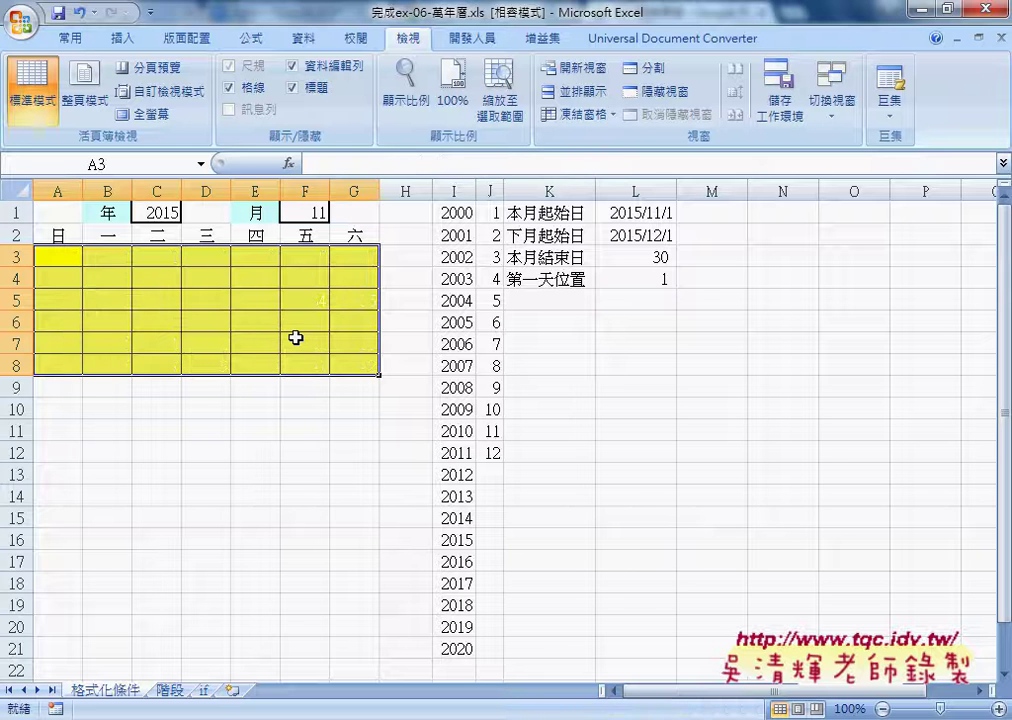
click(62, 256)
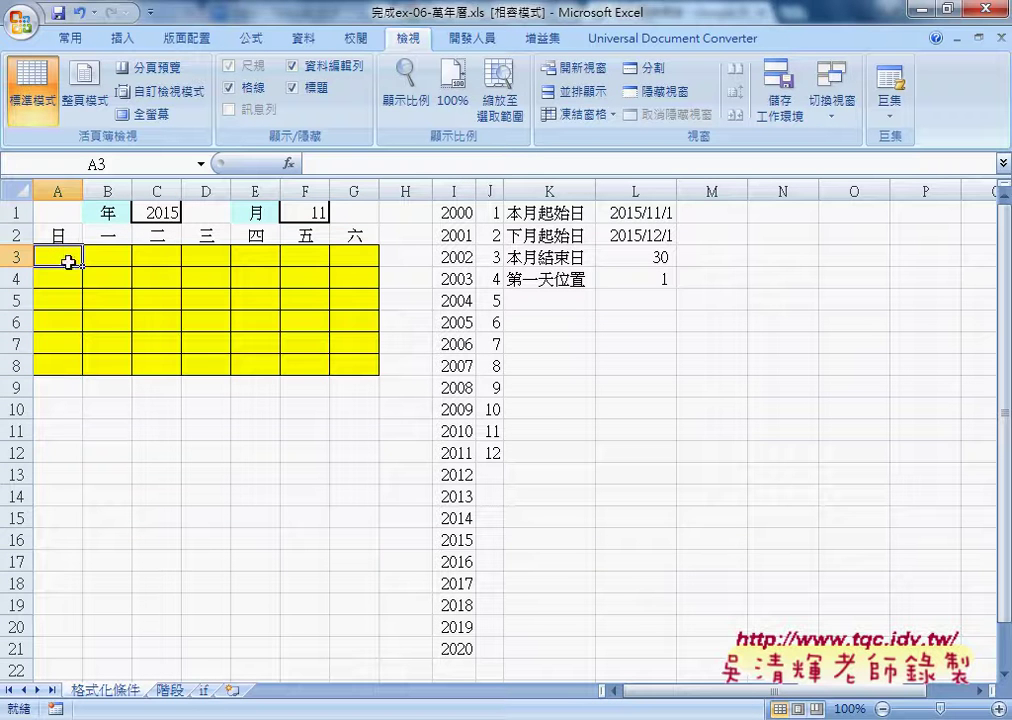
click(289, 163)
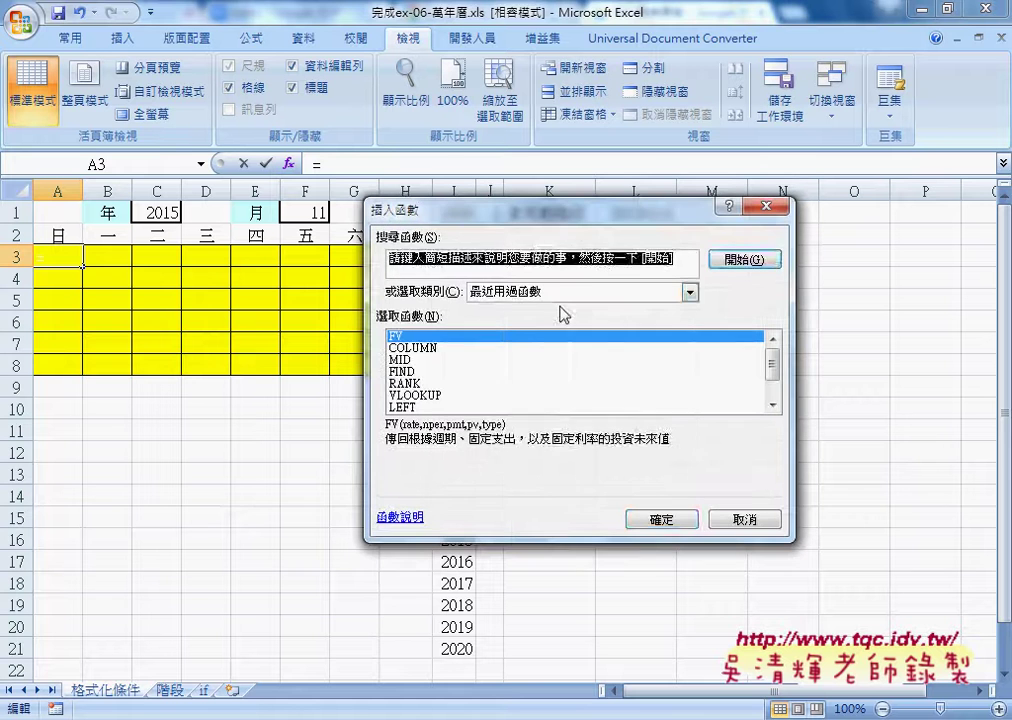
click(560, 292)
click(560, 381)
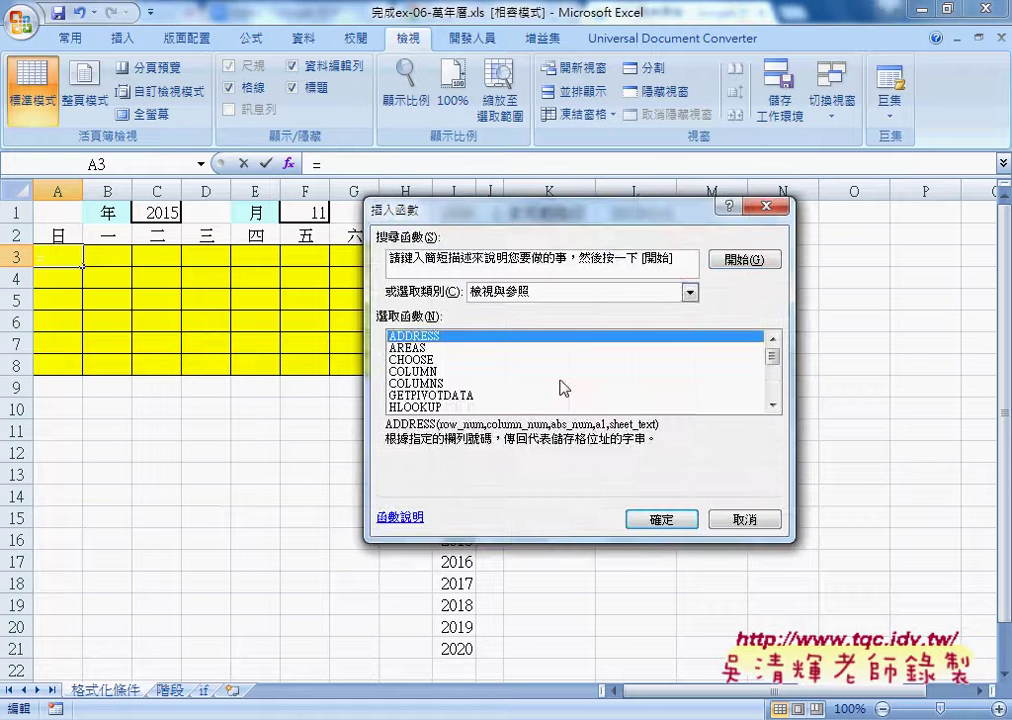
click(415, 371)
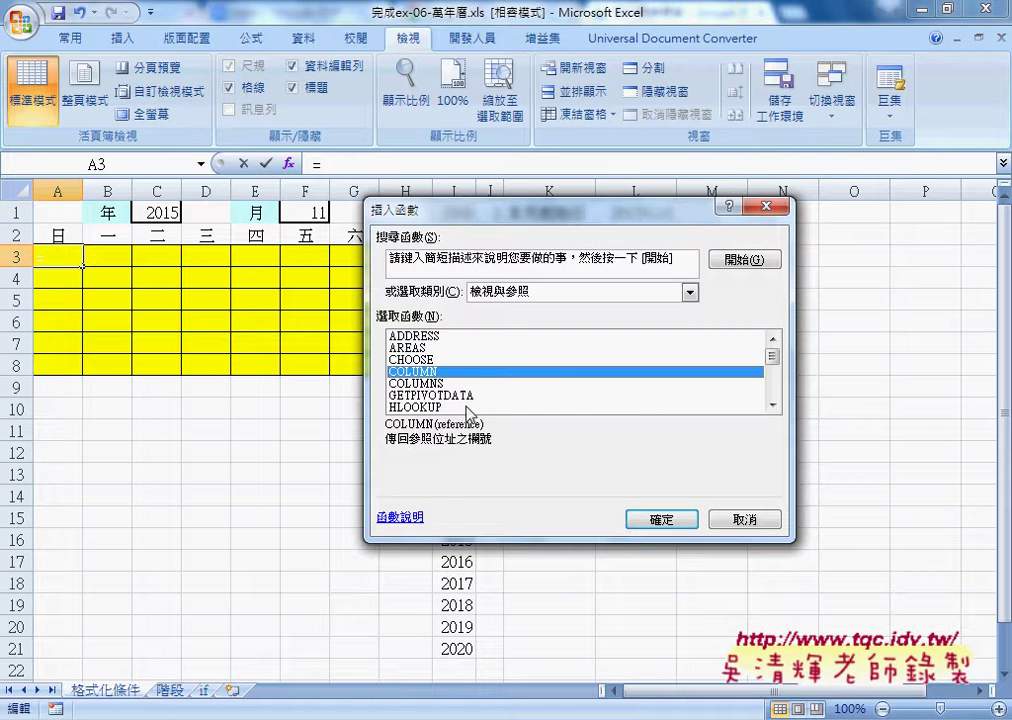
click(663, 520)
click(716, 456)
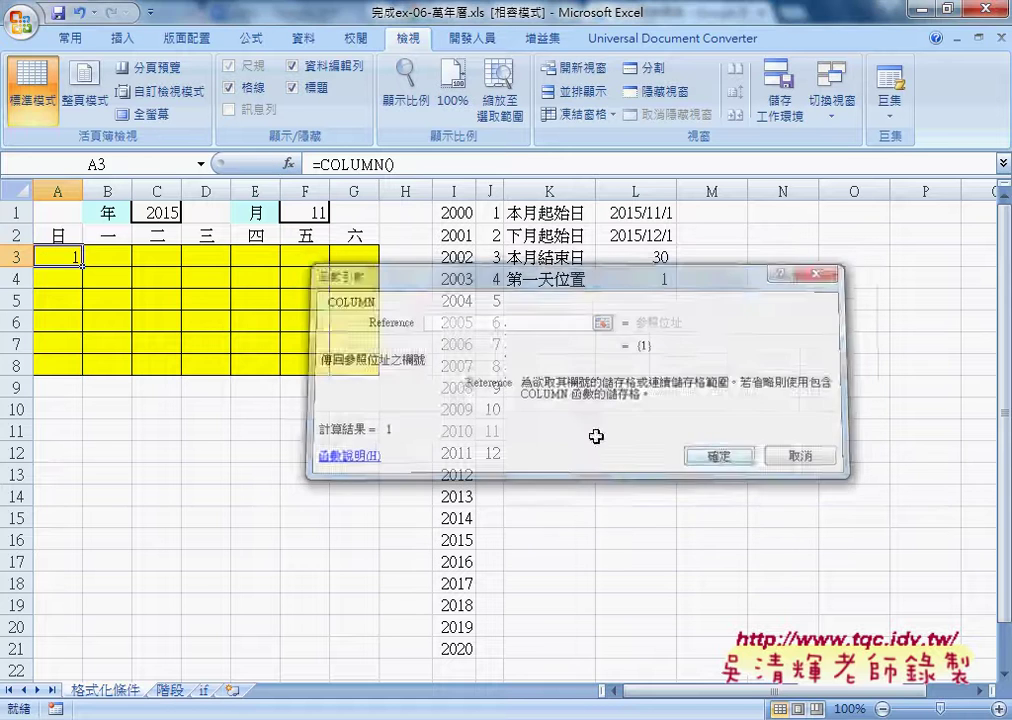
mouse_move(82, 265)
mouse_down()
mouse_move(369, 271)
mouse_move(370, 262)
mouse_move(384, 372)
mouse_up()
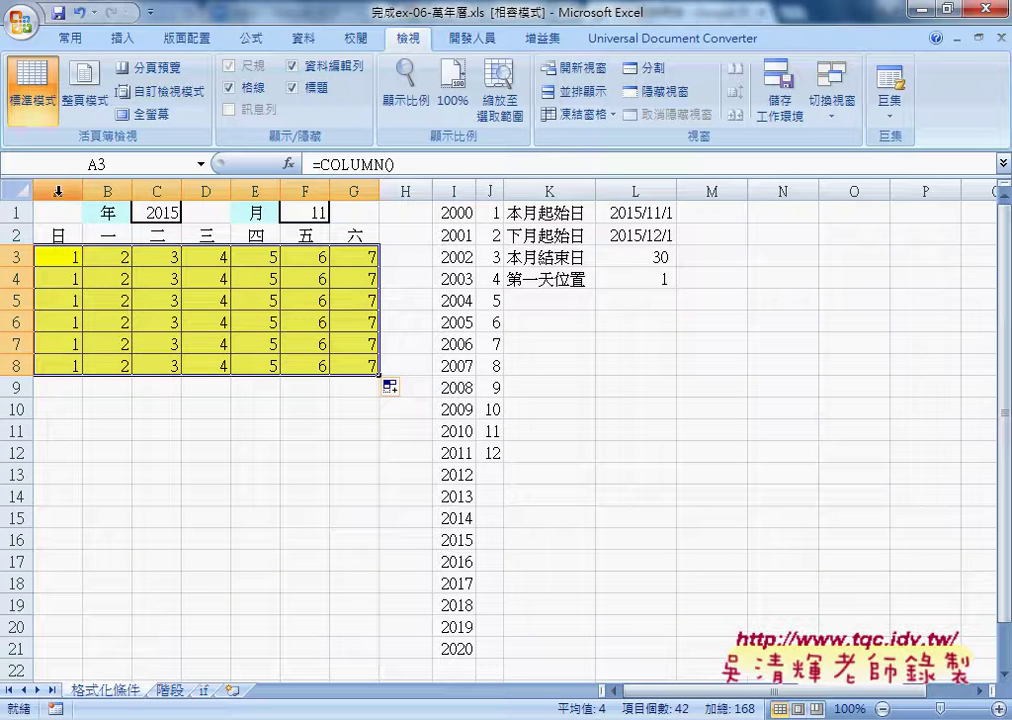
Step: Extend A3's formula from =COLUMN() to =COLUMN()+(ROW()-3)*7 in the formula bar
click(70, 256)
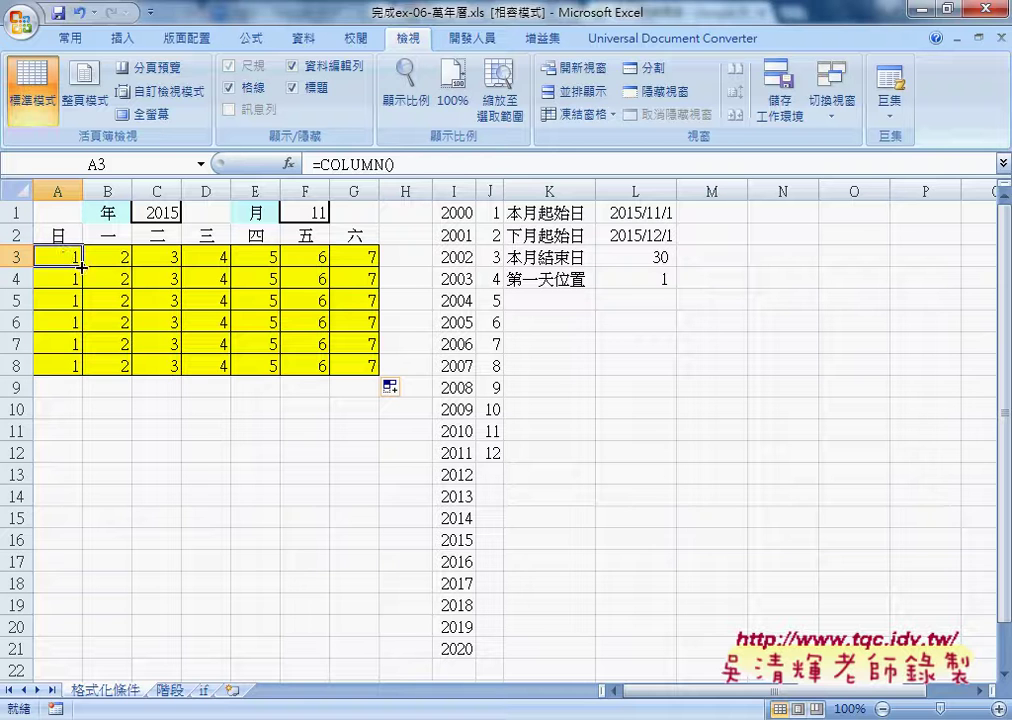
click(421, 170)
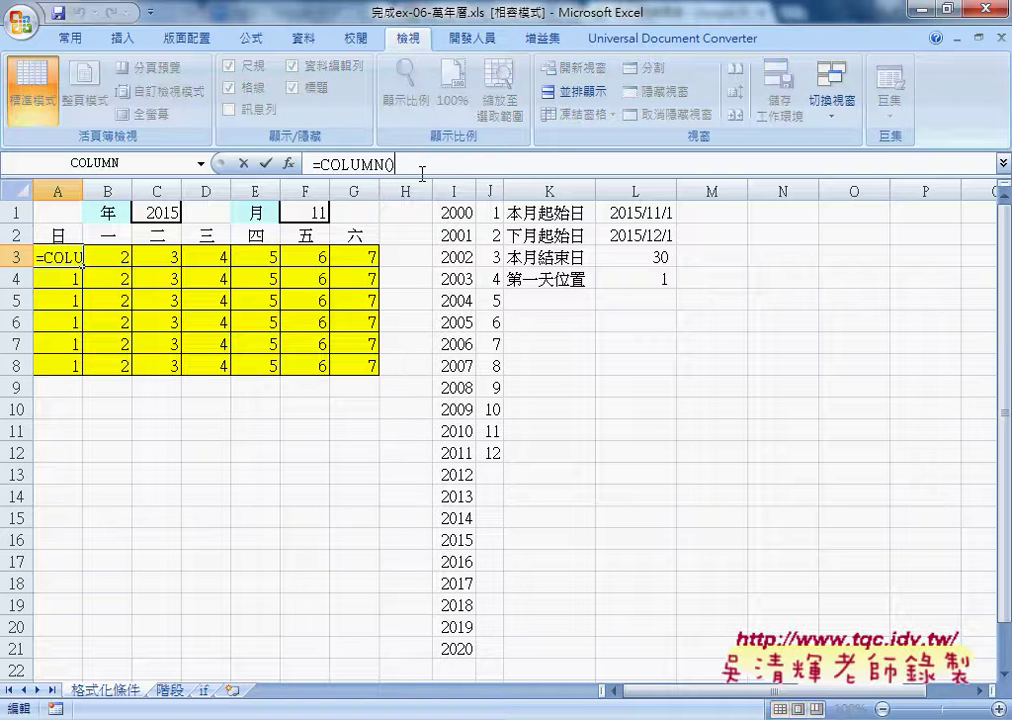
text(+)
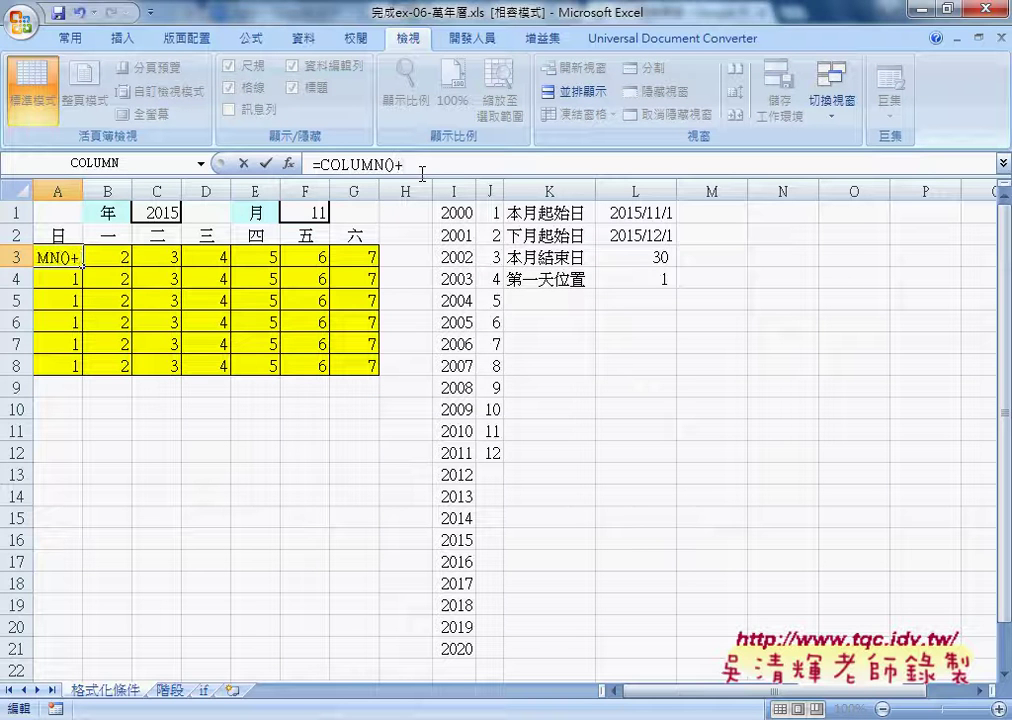
text(4)
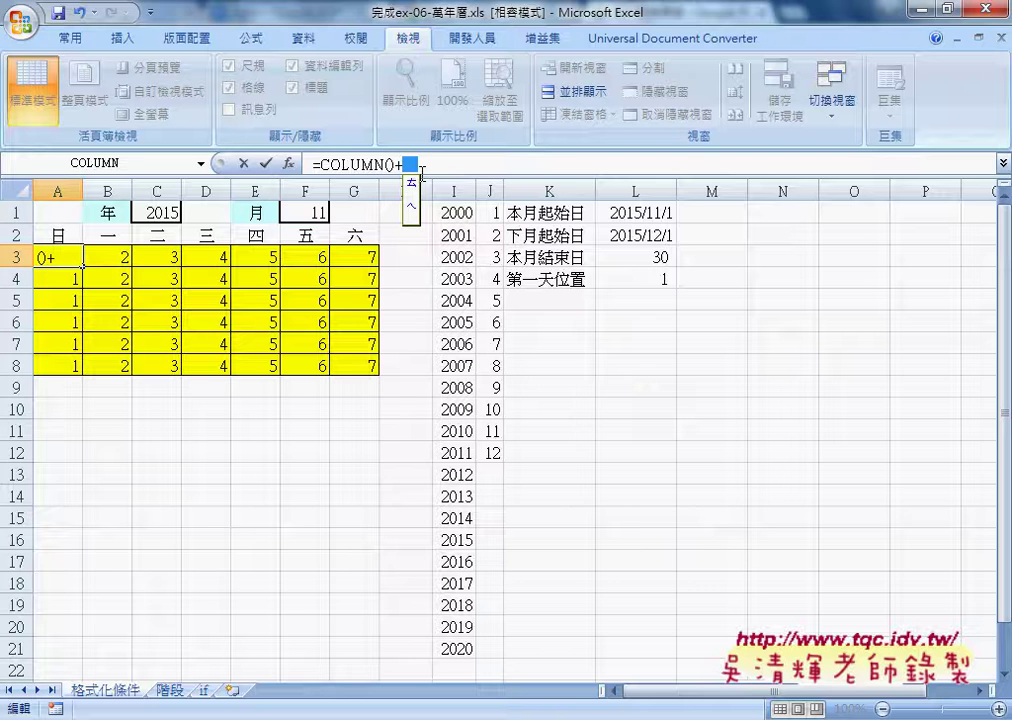
key(BackSpace)
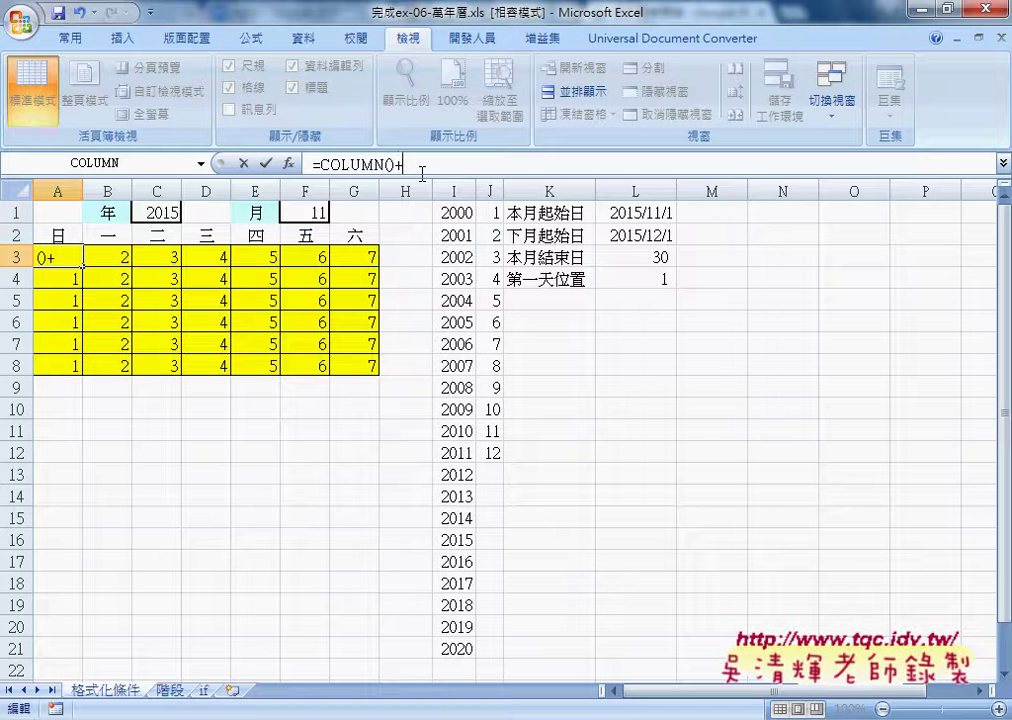
text(r)
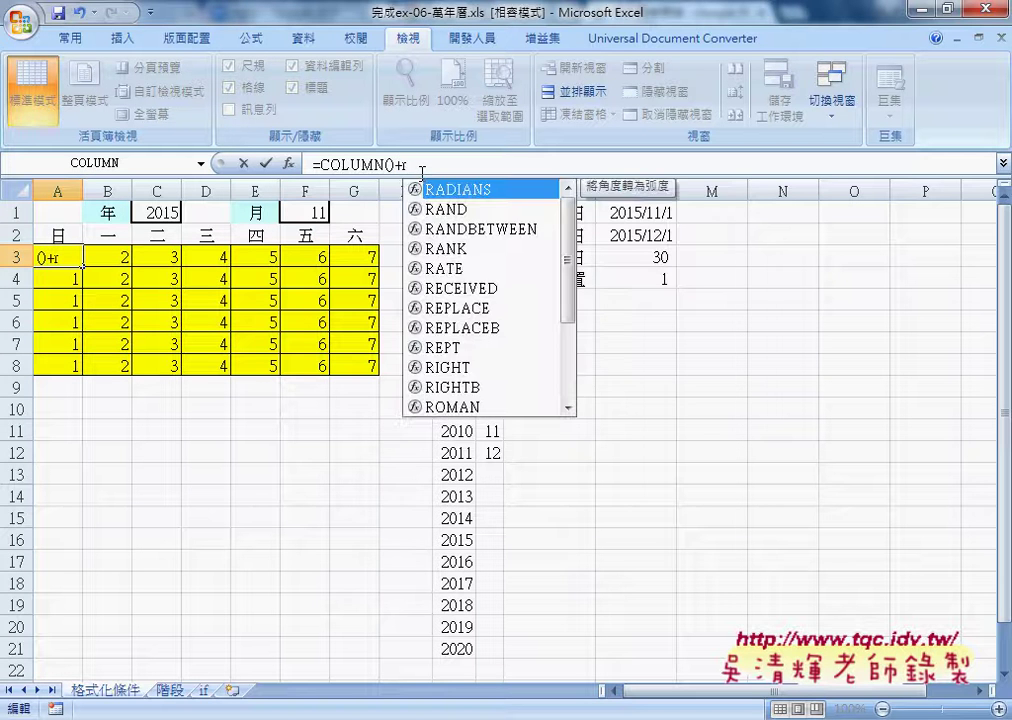
text(ow)
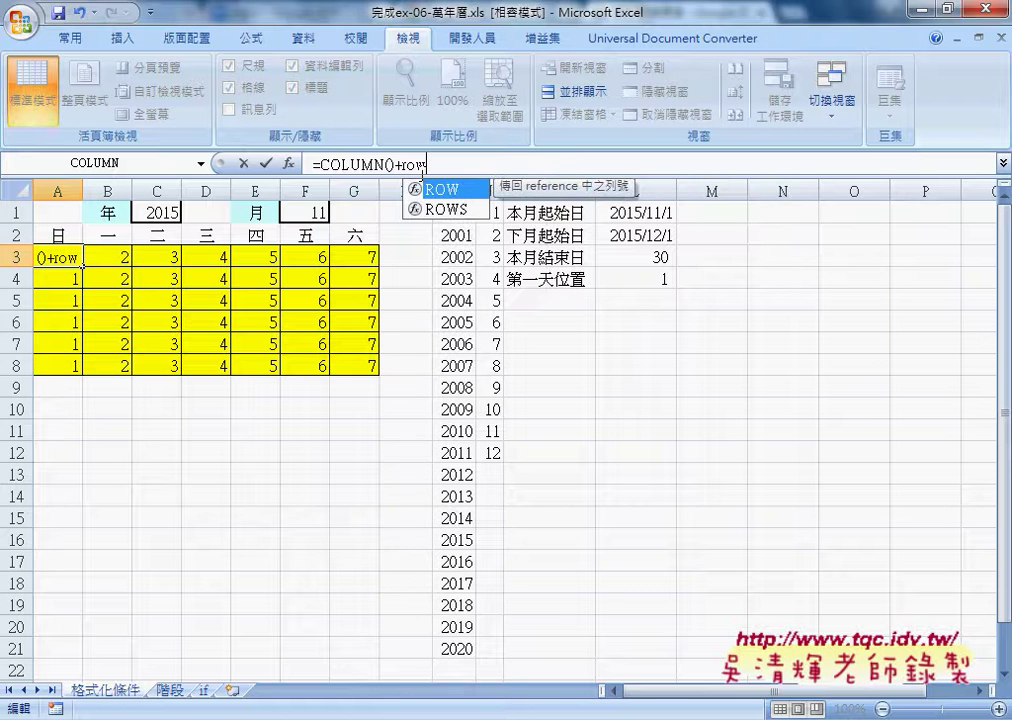
text(())
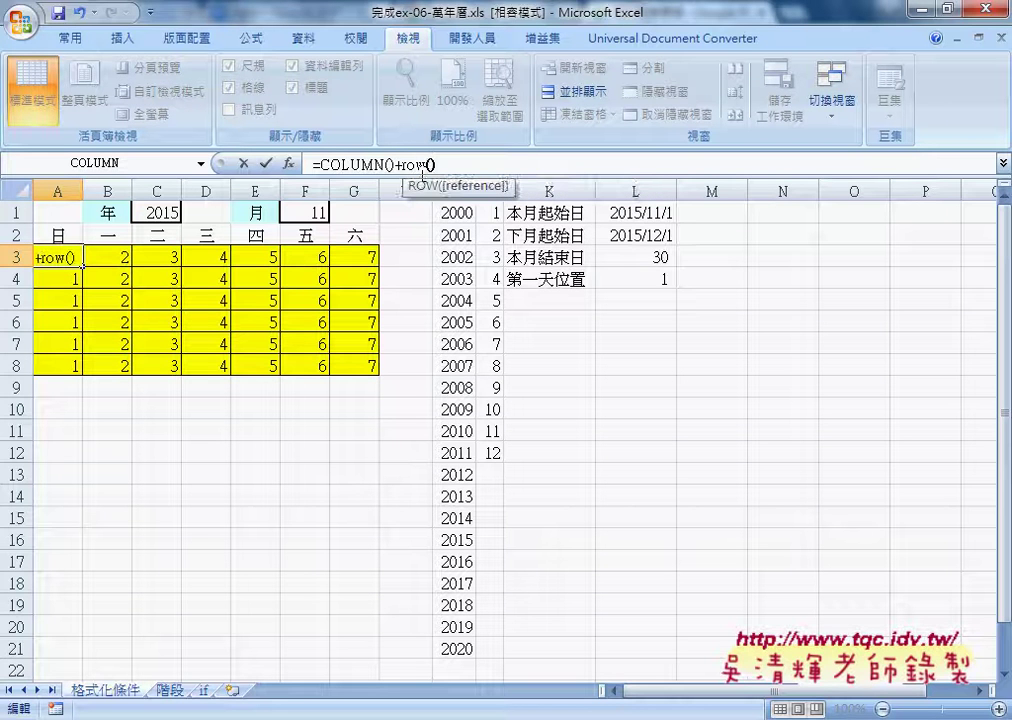
key(Right)
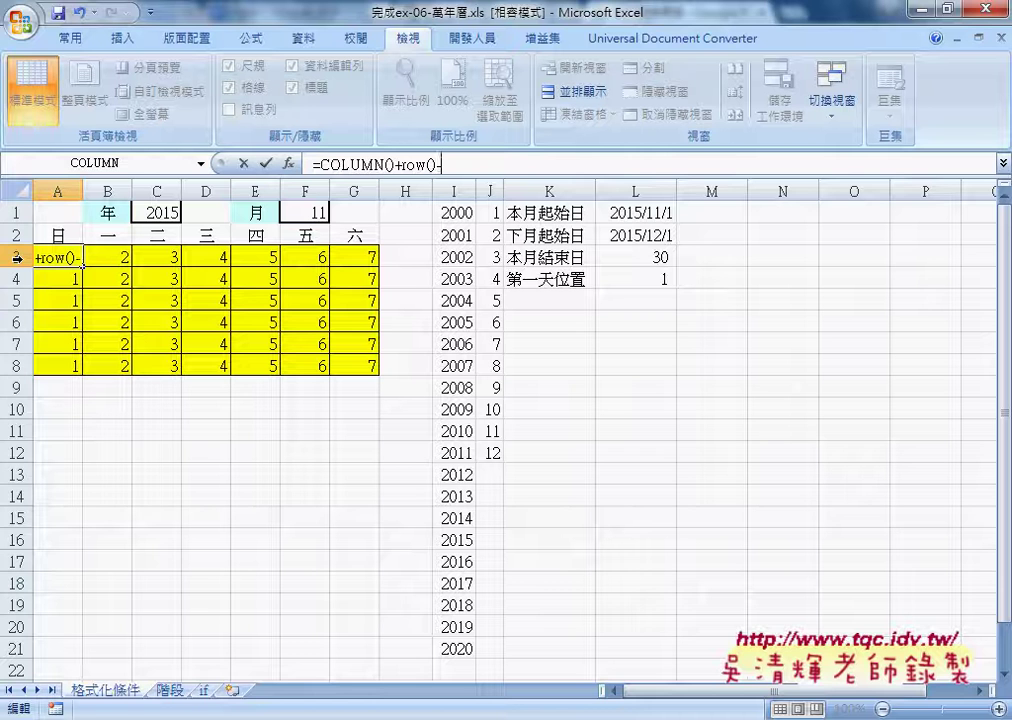
text(3)
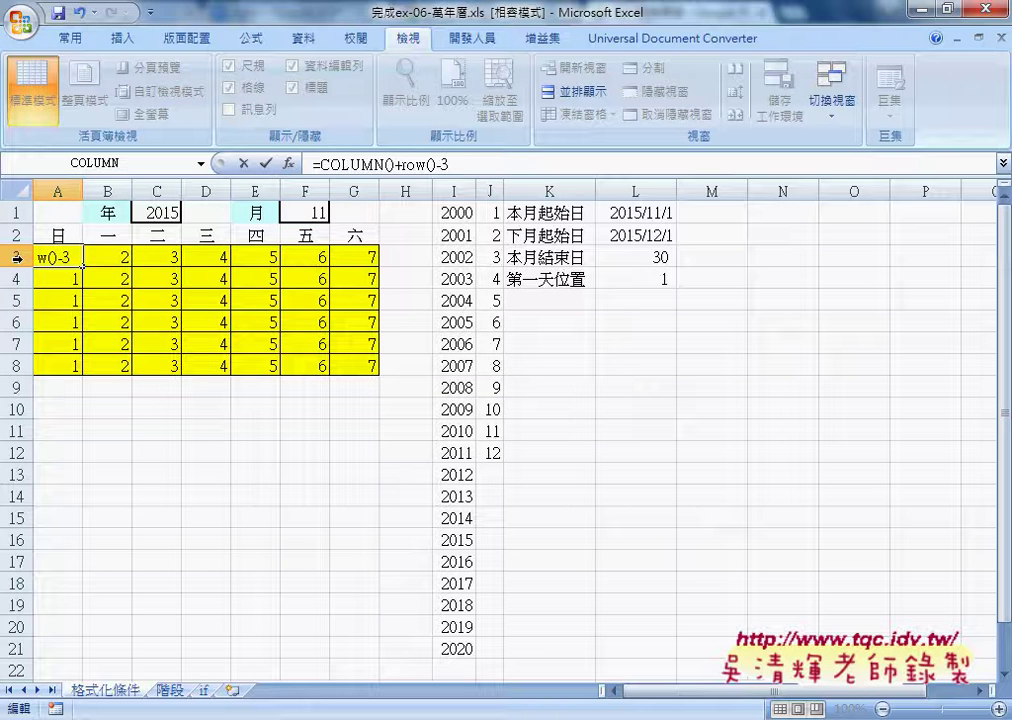
click(404, 165)
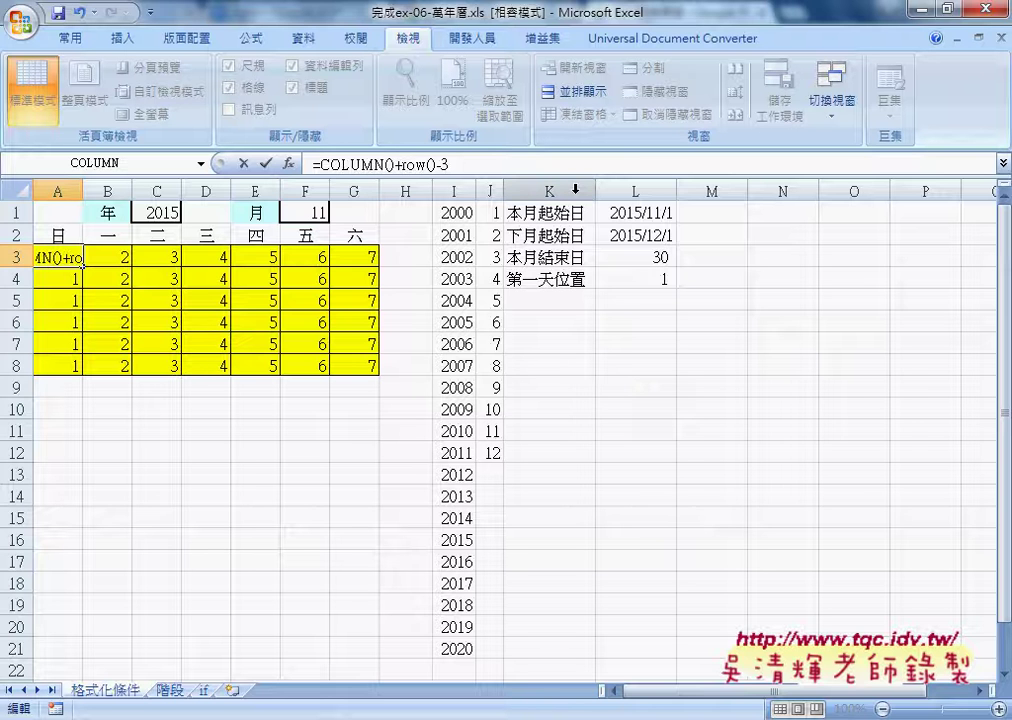
text(()
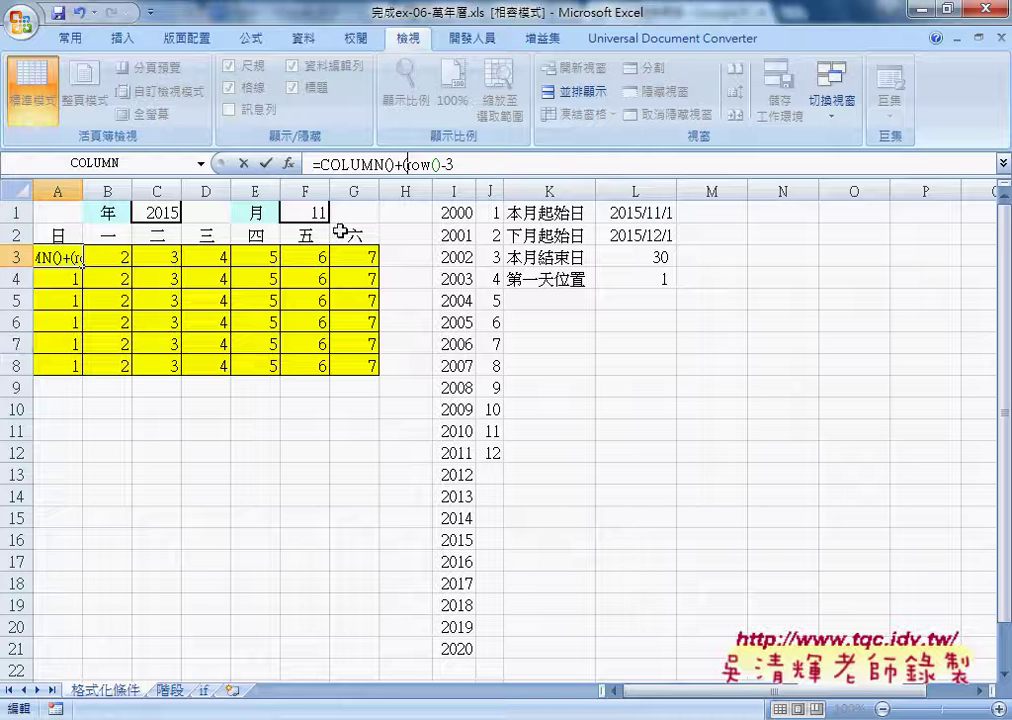
click(480, 160)
text())
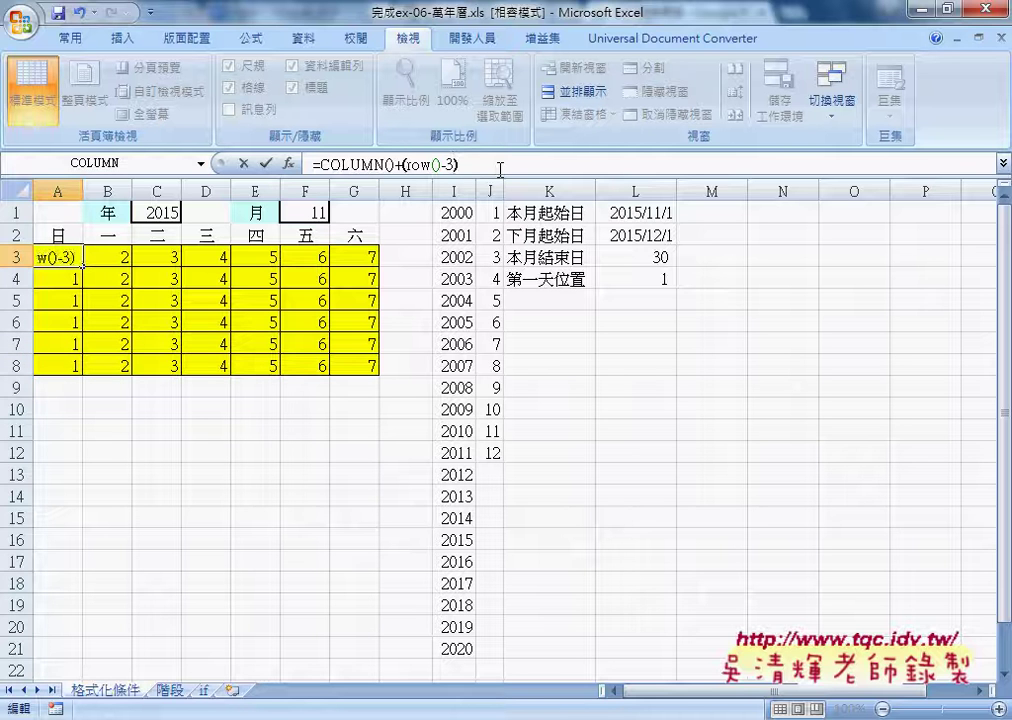
text(*7)
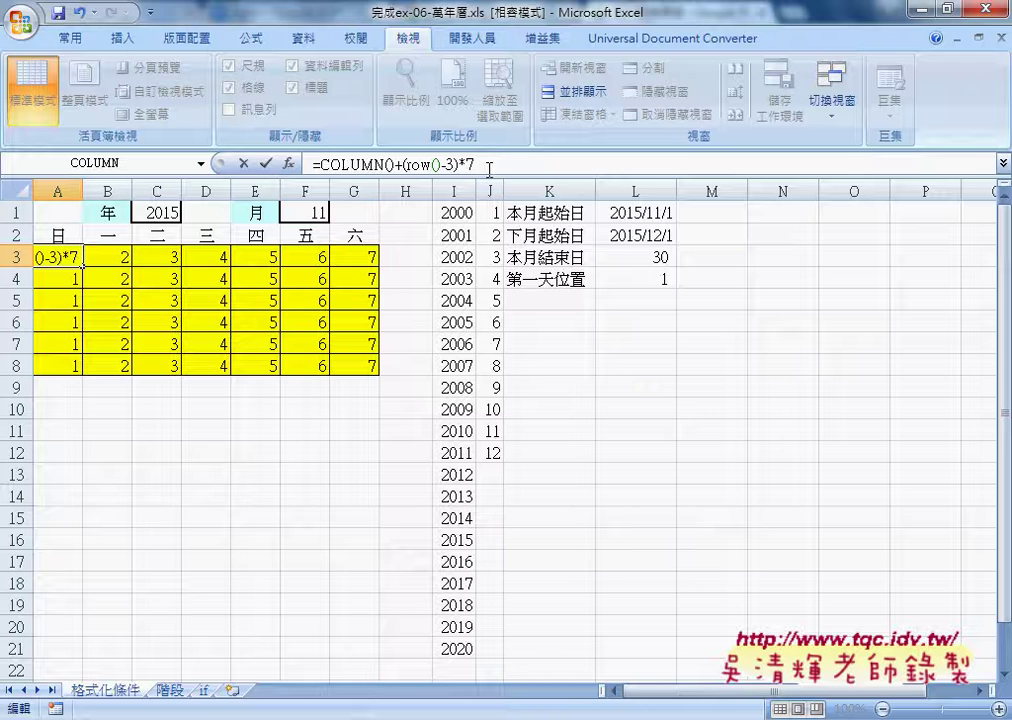
click(265, 163)
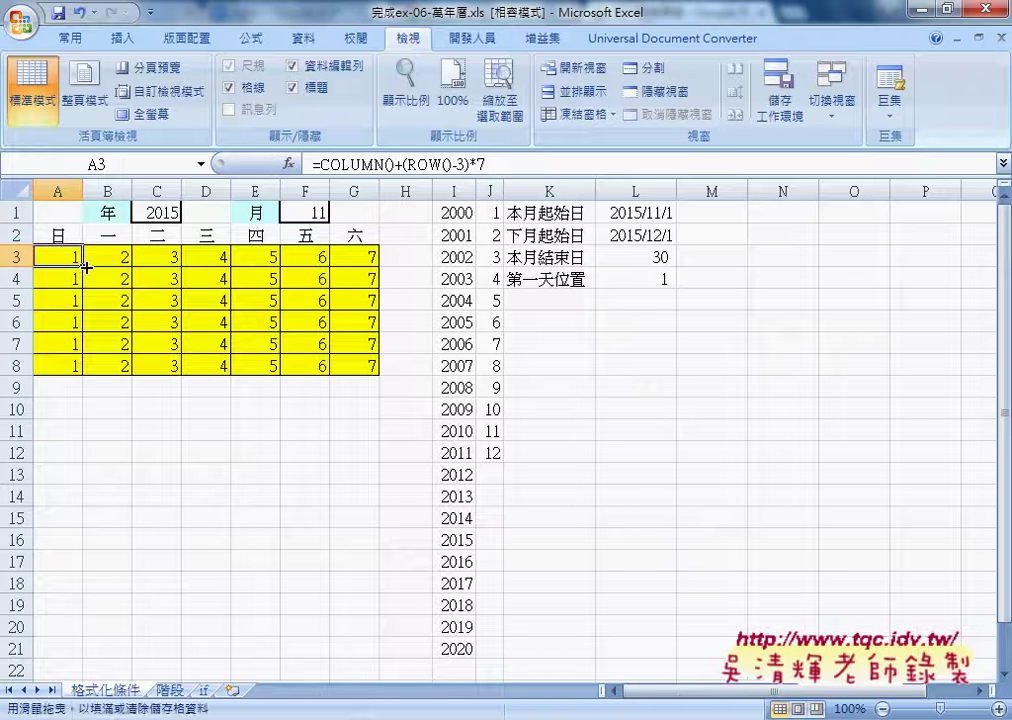